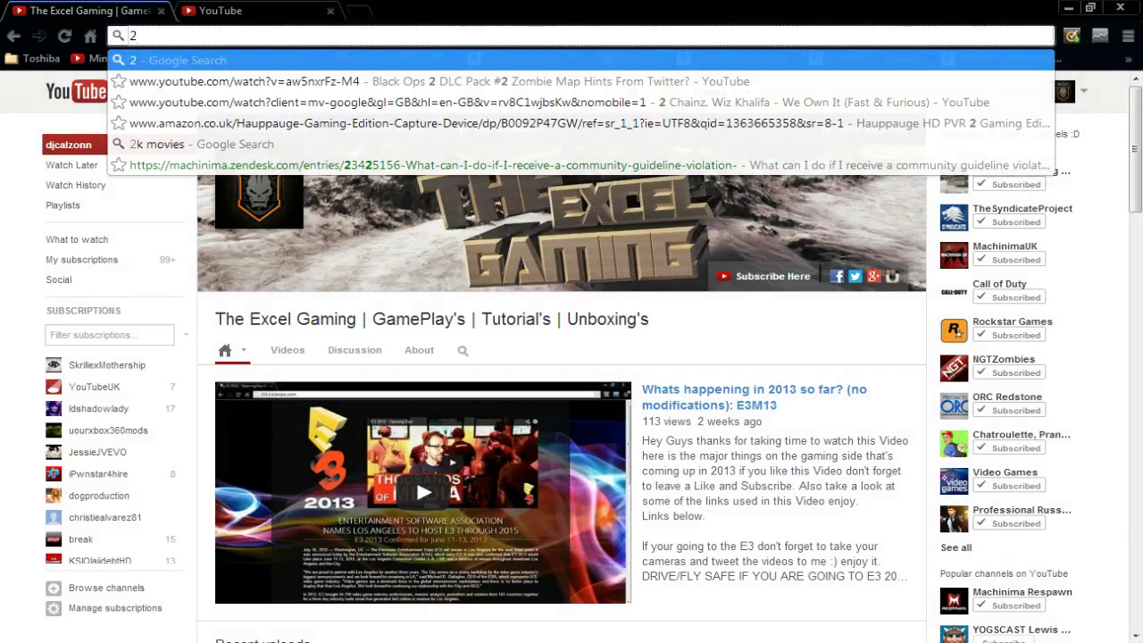
Step: Clear the stray search entry and go to the channel's Advanced settings page
key(BackSpace)
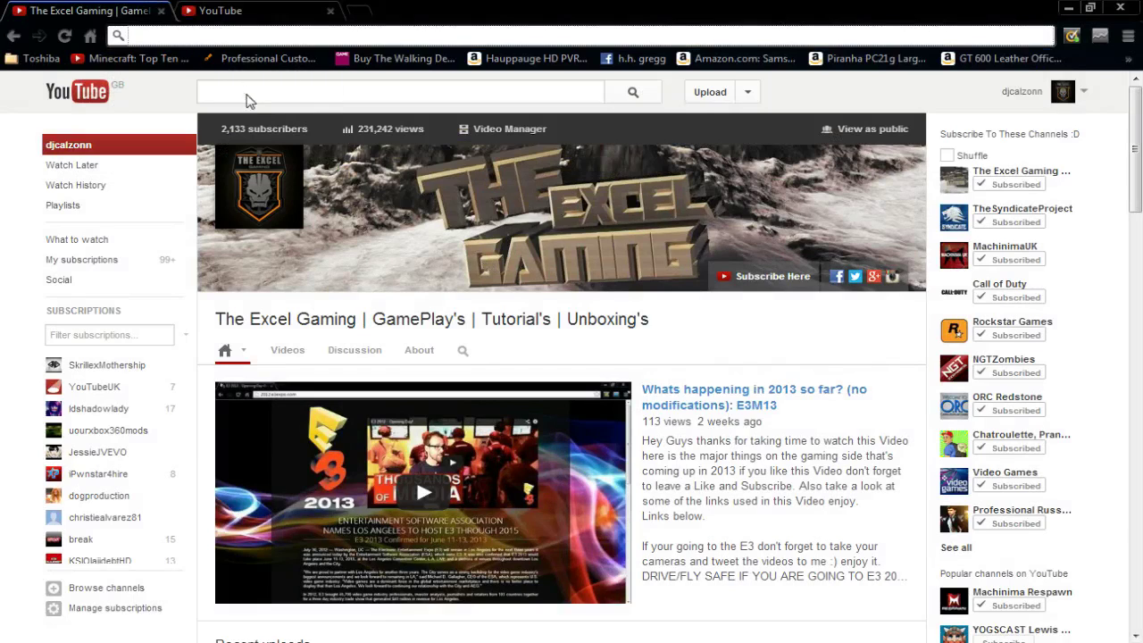
drag(216, 318, 649, 320)
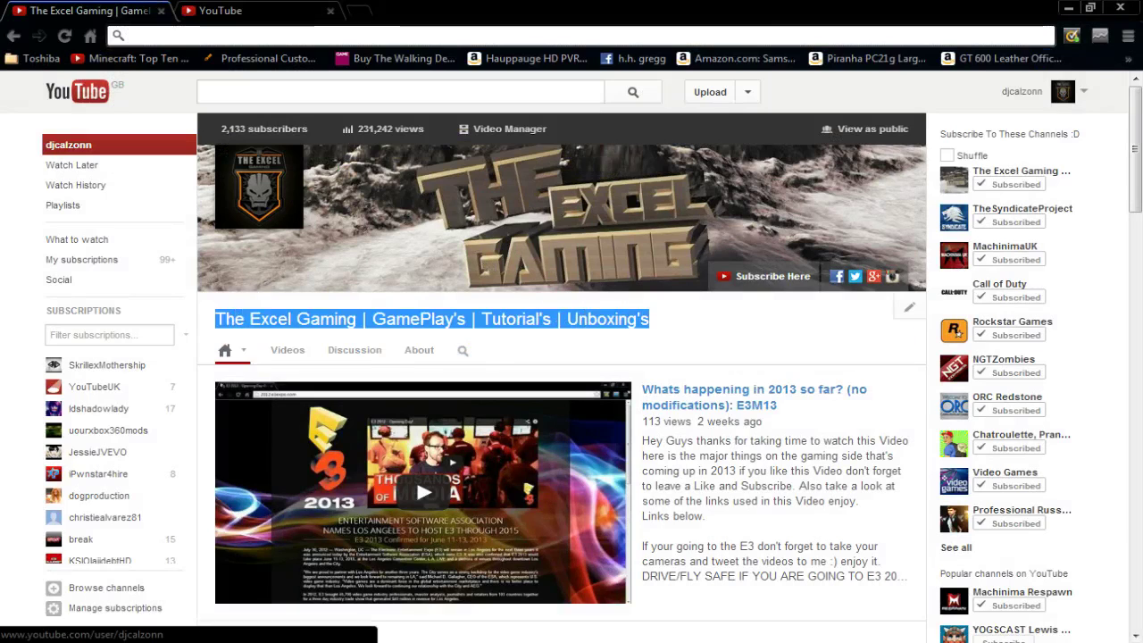
click(660, 308)
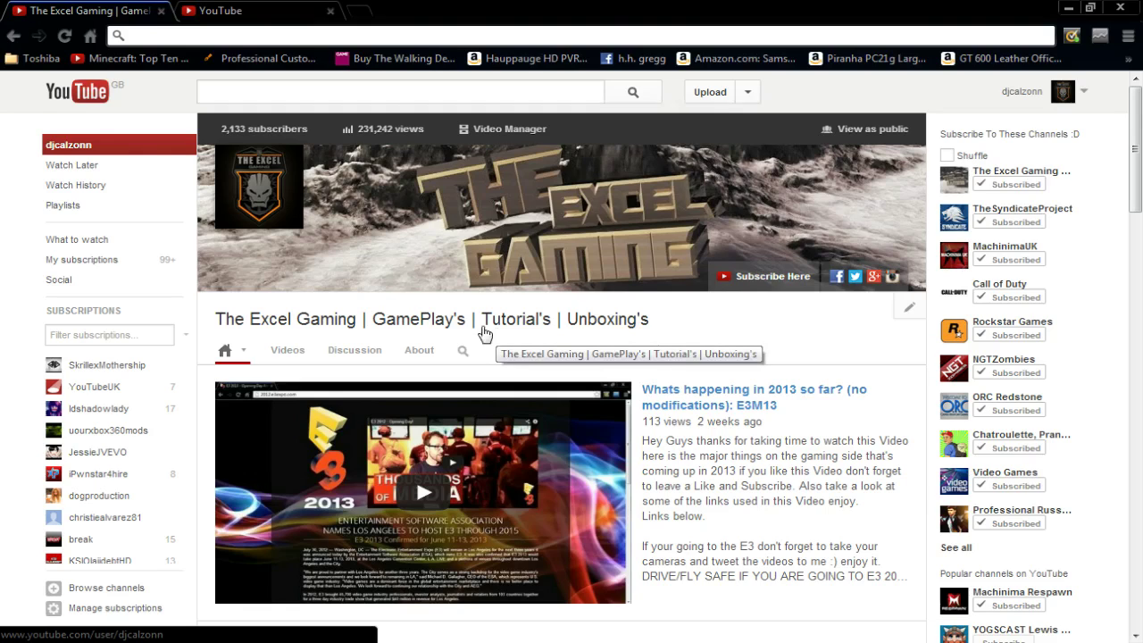
click(282, 17)
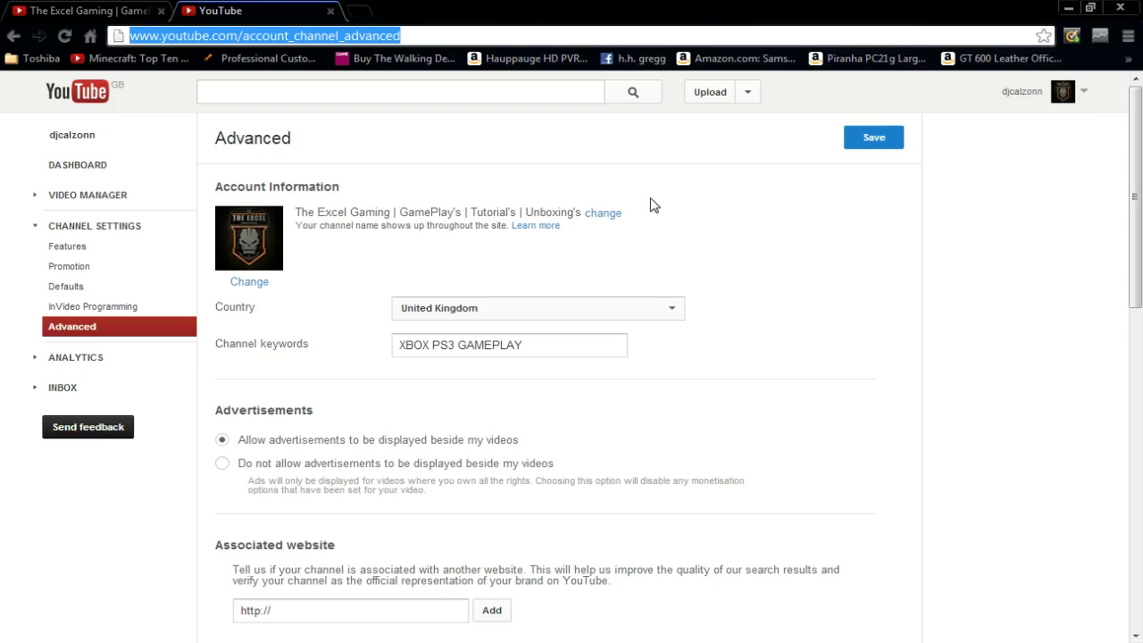
Step: Add '#' before the channel name and save it as '#The Excel Gaming | GamePlay's | Tutorial's | Unboxing's'
click(606, 219)
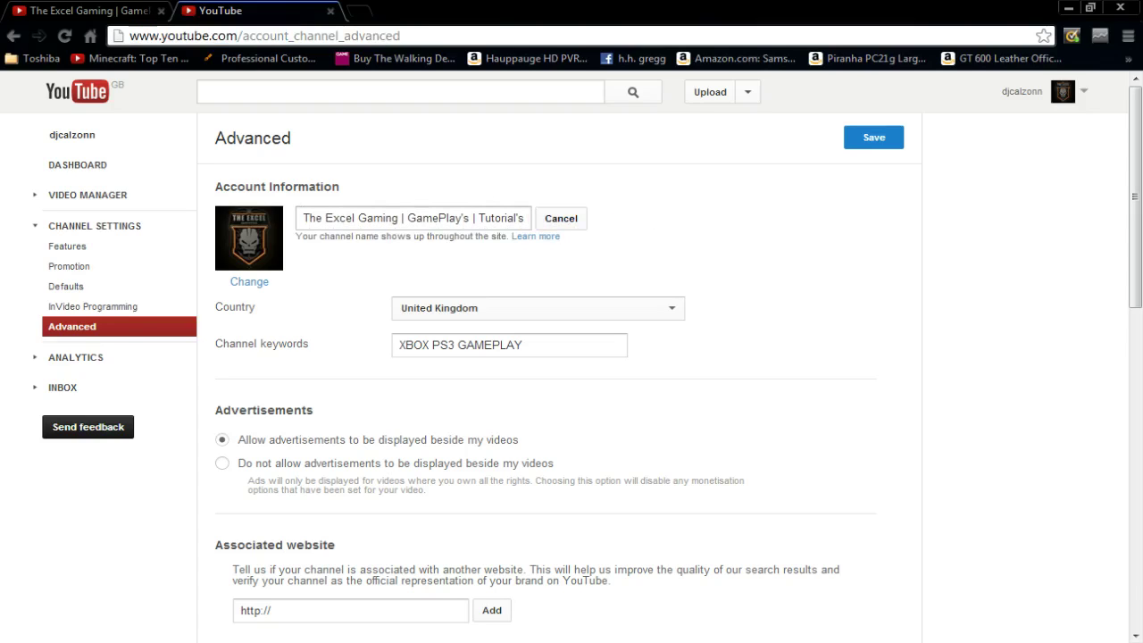
key(ctrl+shift+Right)
key(ctrl+shift+Right)
key(ctrl+shift+Right)
key(ctrl+shift+Right)
key(ctrl+shift+Right)
key(ctrl+shift+Right)
key(ctrl+shift+Right)
key(ctrl+shift+Right)
key(ctrl+shift+Right)
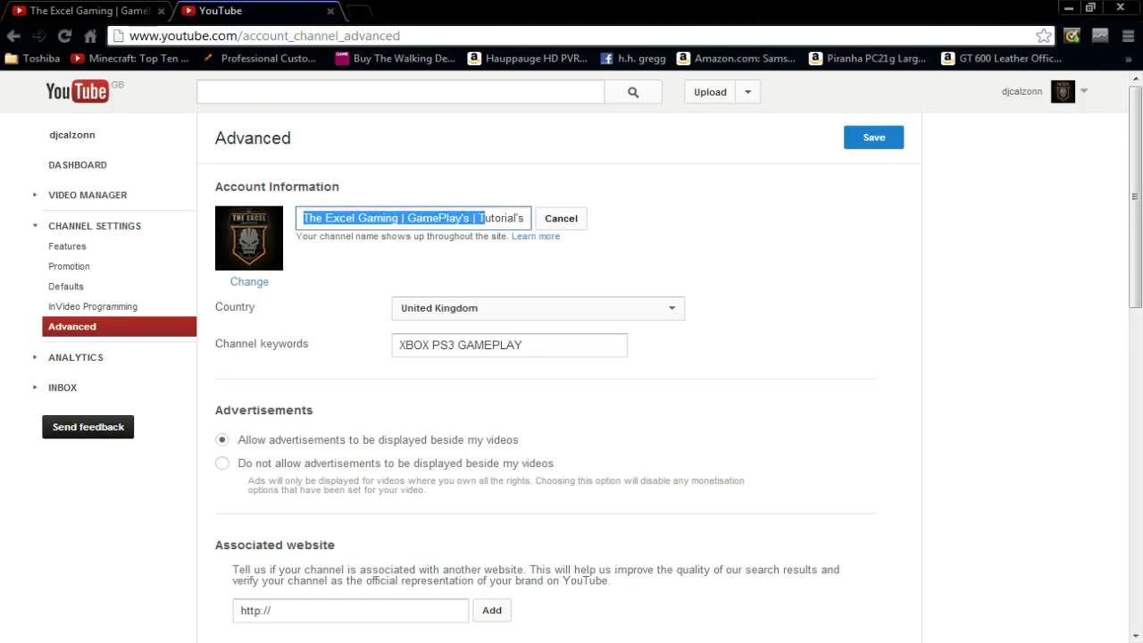
key(ctrl+shift+Left)
key(ctrl+shift+Left)
key(ctrl+shift+Left)
key(ctrl+shift+Left)
key(ctrl+shift+Left)
key(ctrl+shift+Left)
key(ctrl+shift+Left)
key(ctrl+shift+Left)
key(ctrl+shift+Left)
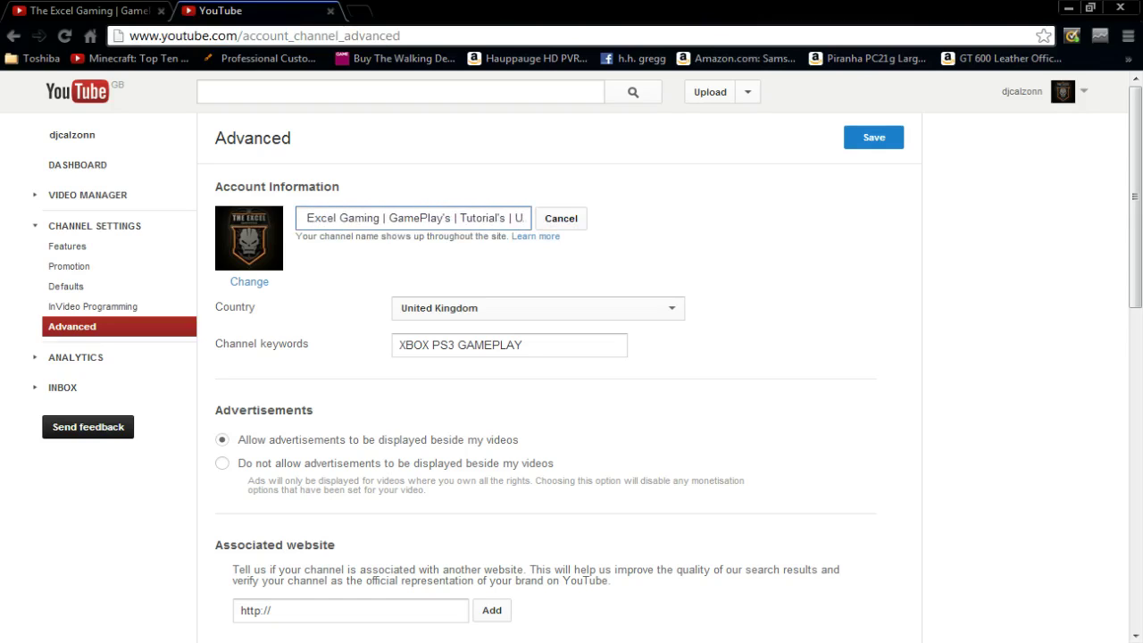
key(ctrl+Tab)
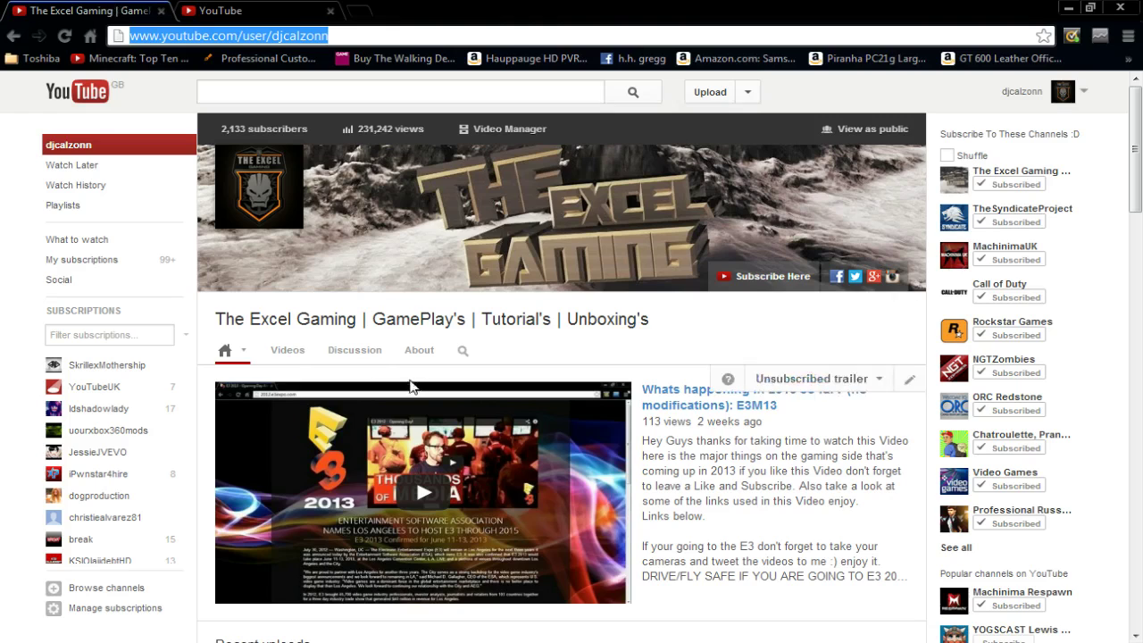
key(ctrl+Tab)
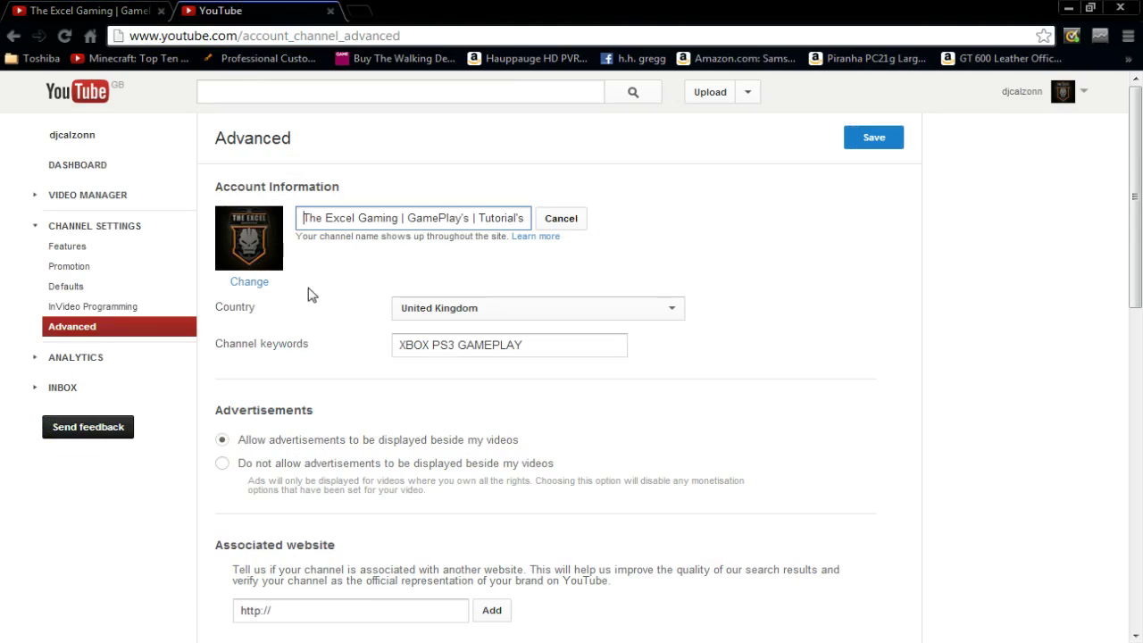
text(#)
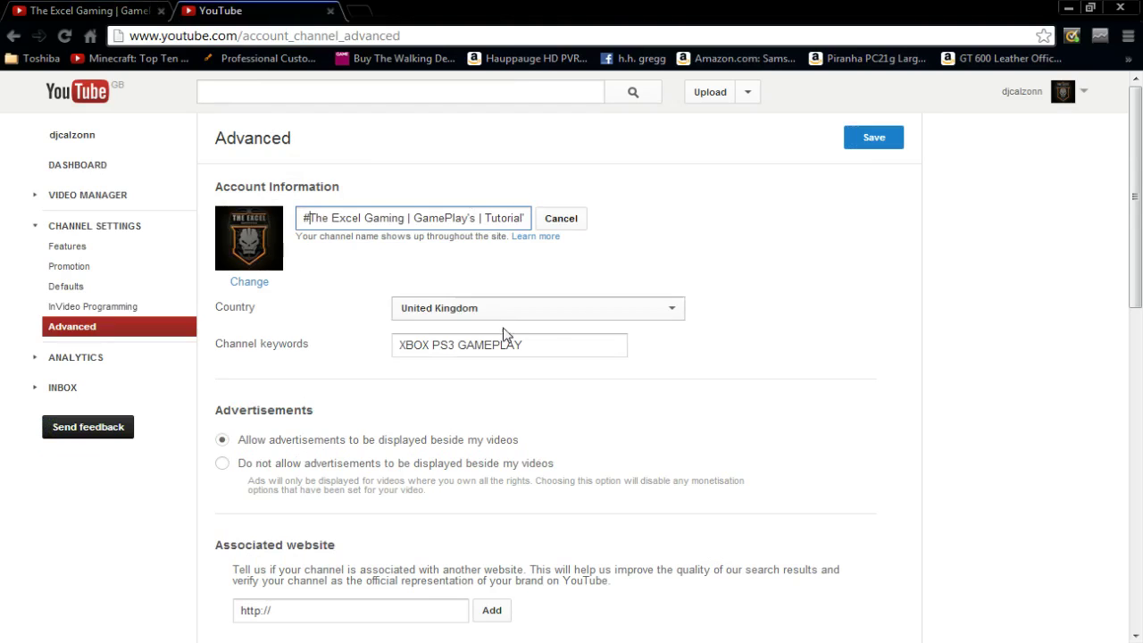
click(875, 142)
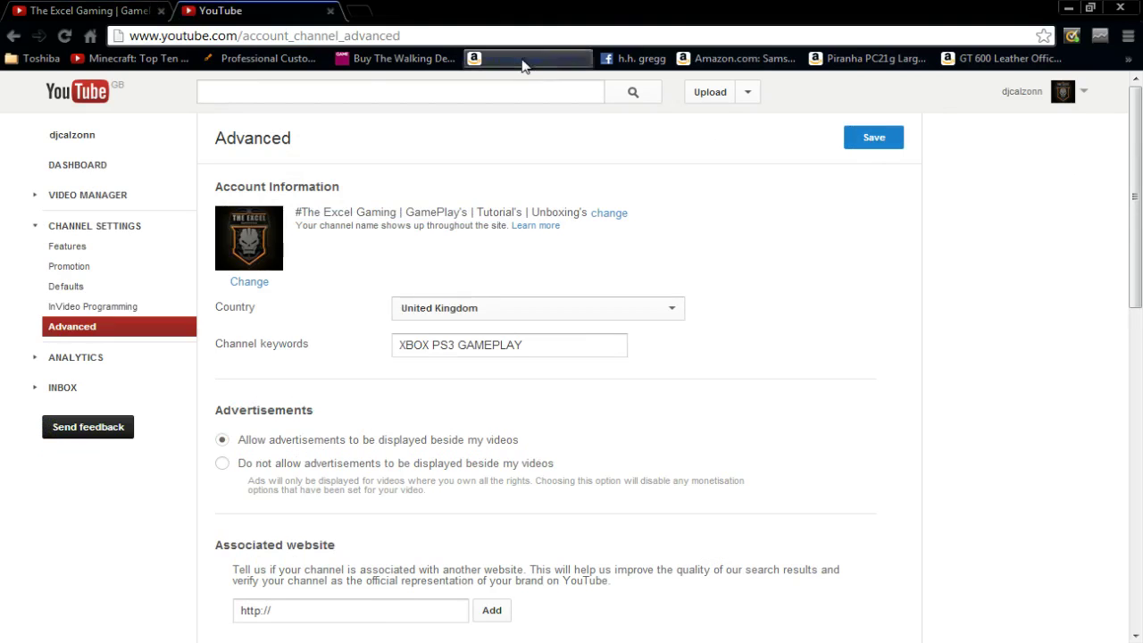
click(98, 10)
Step: Reload the channel home page to display the new '#The Excel Gaming' title
click(65, 35)
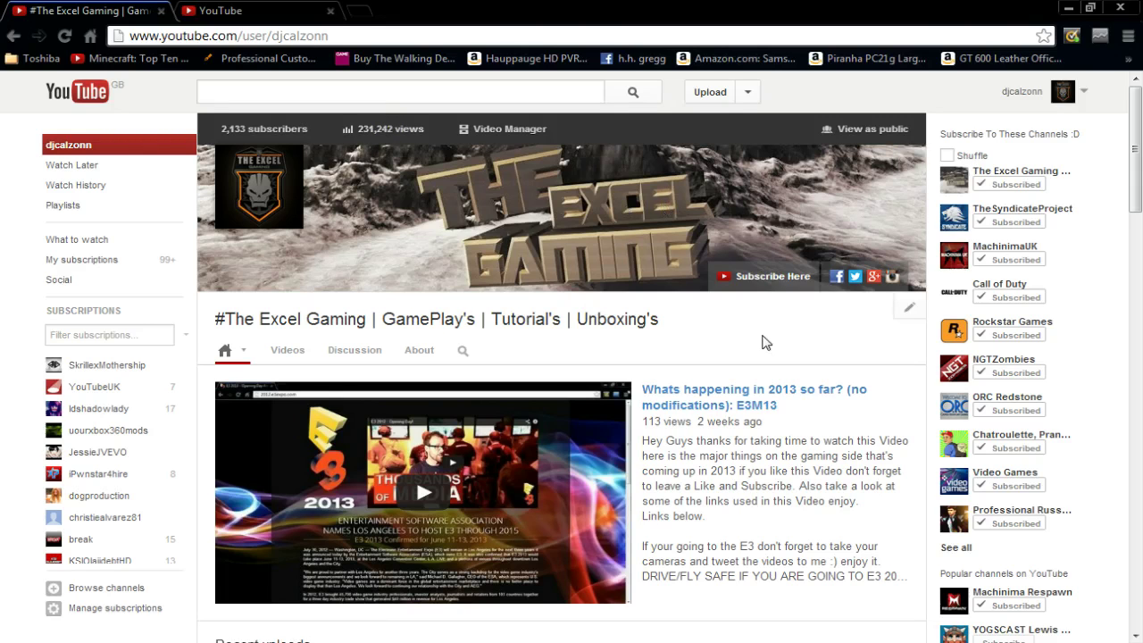
drag(1135, 150, 1121, 95)
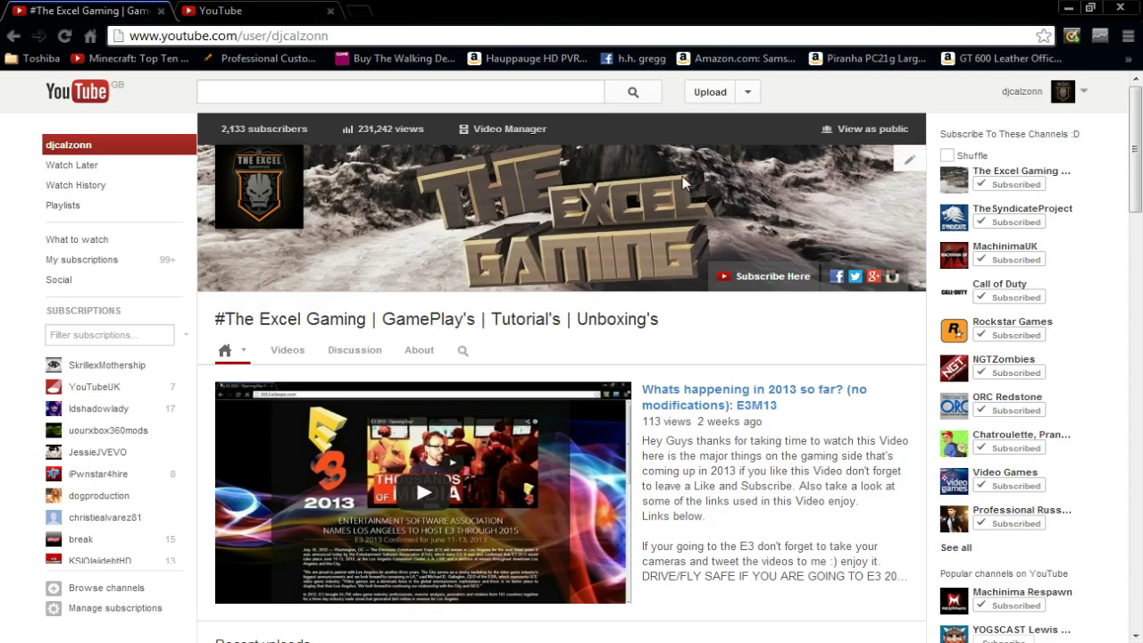
drag(1130, 166, 1136, 143)
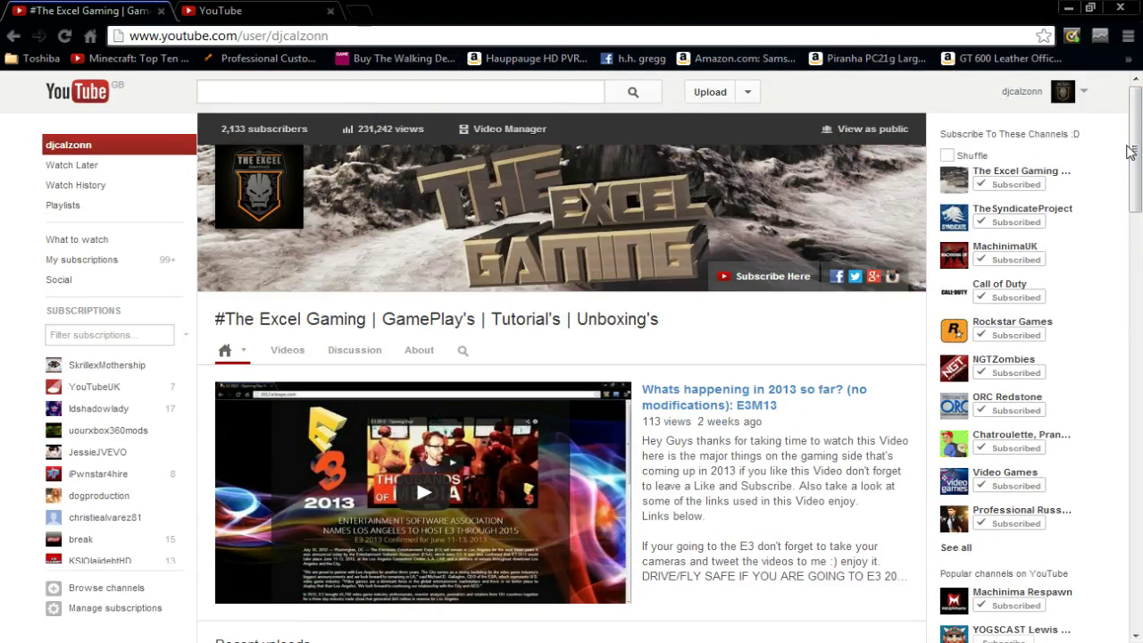
mouse_move(1134, 144)
mouse_down()
mouse_move(1116, 497)
mouse_move(1132, 554)
mouse_move(1134, 142)
mouse_up()
drag(1131, 154, 1132, 124)
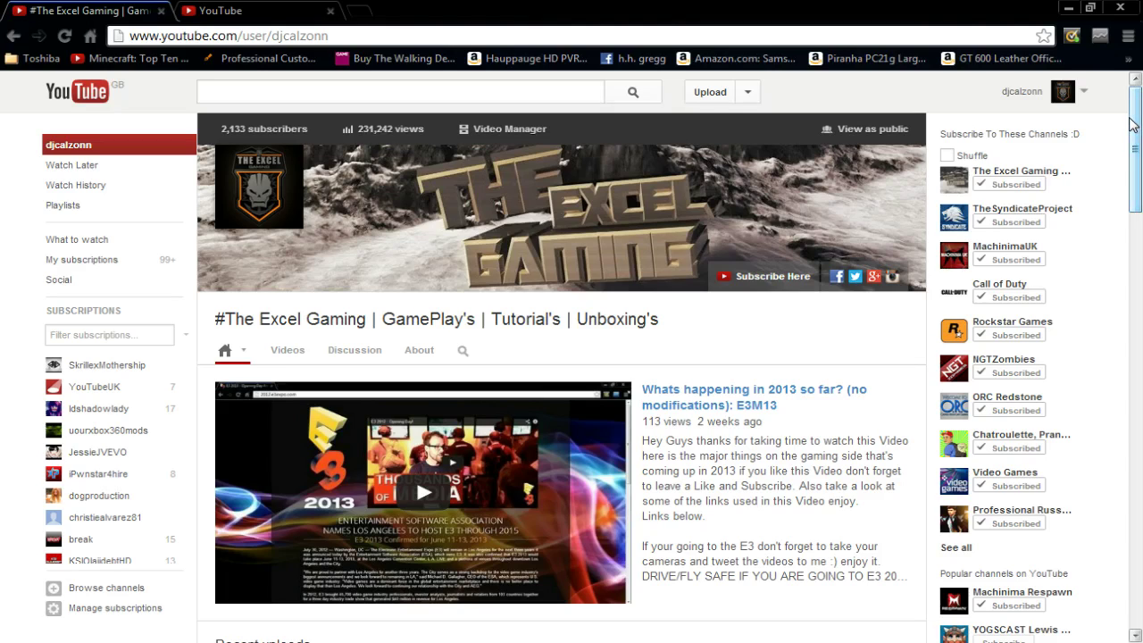
drag(1136, 169, 1137, 177)
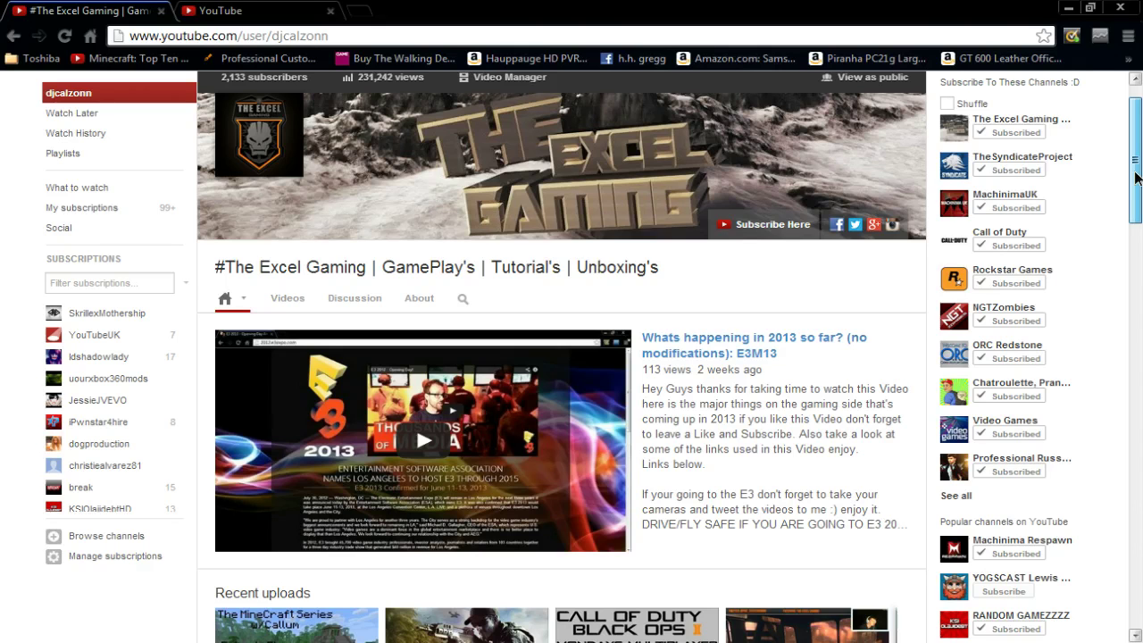
mouse_move(1137, 176)
mouse_down()
mouse_move(1139, 312)
mouse_move(1137, 160)
mouse_up()
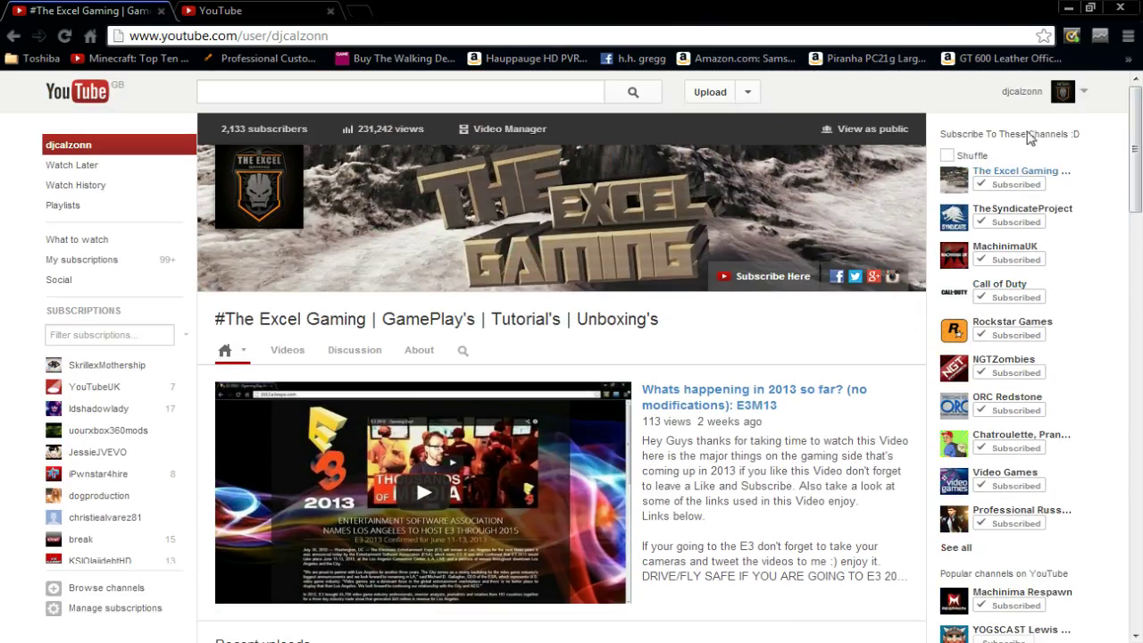
mouse_move(1135, 130)
mouse_down()
mouse_move(1132, 243)
mouse_move(1130, 129)
mouse_up()
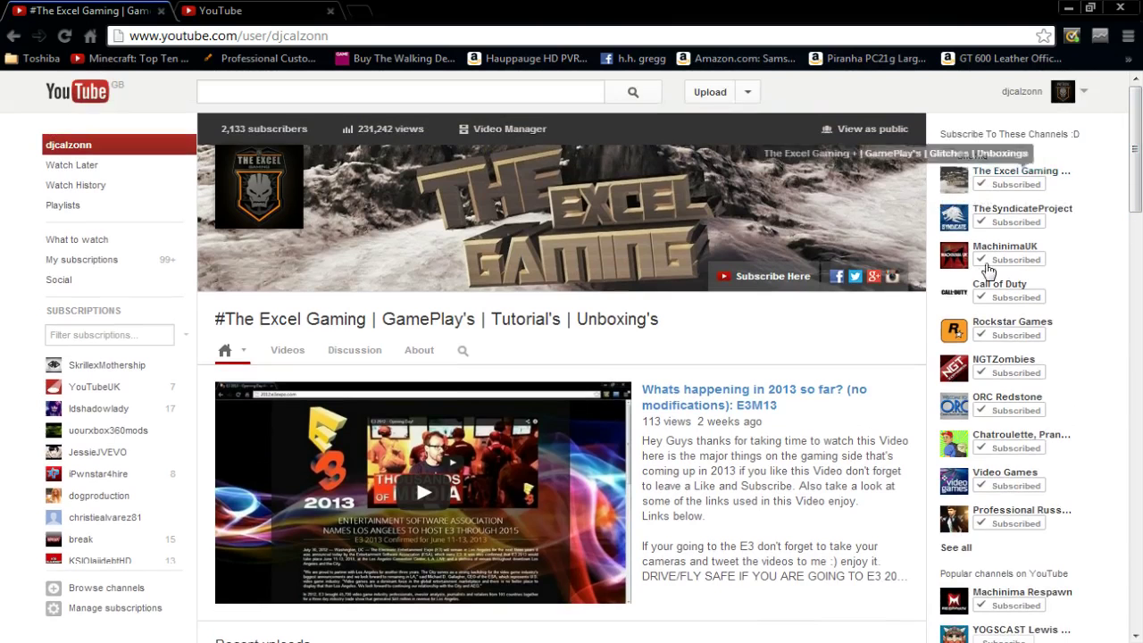
scroll(1134, 230, down, 2)
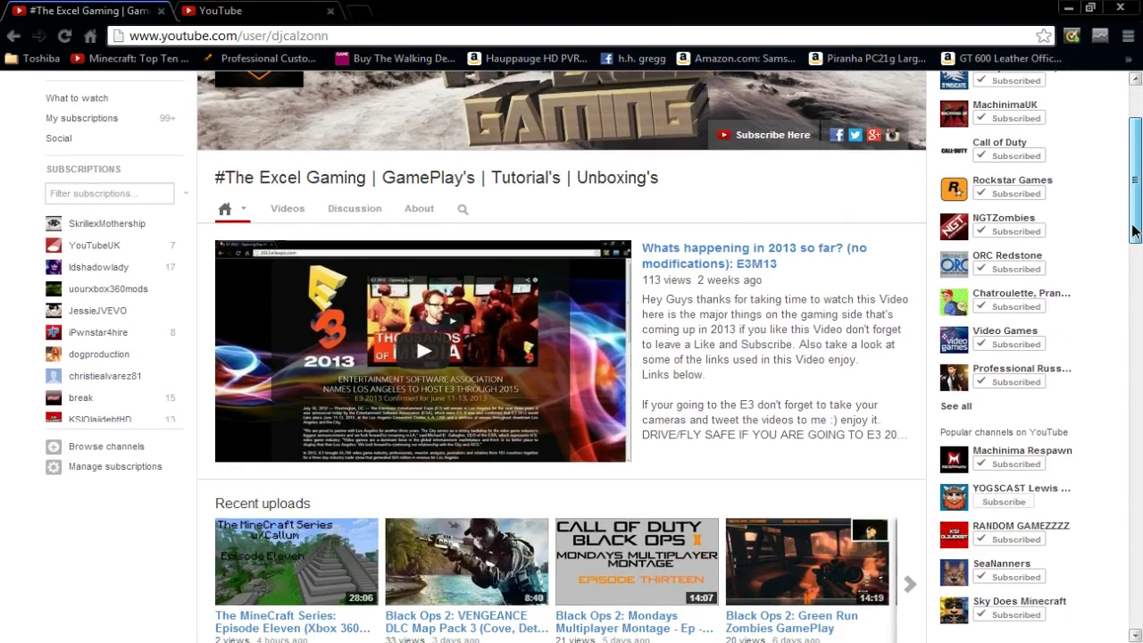
drag(1134, 230, 1138, 185)
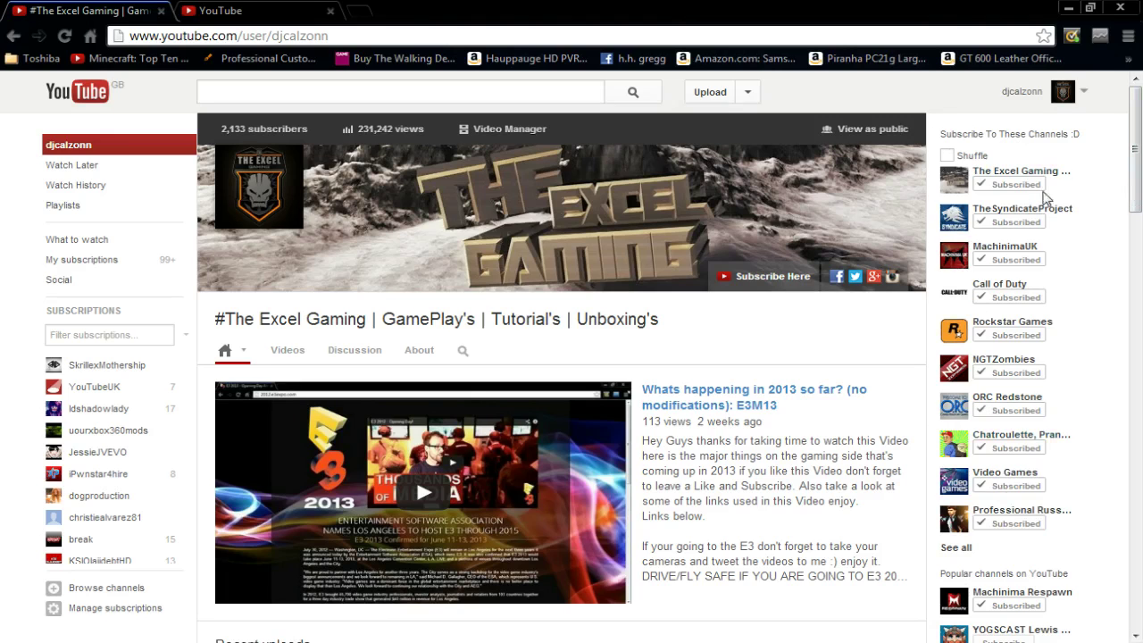
drag(1127, 129, 1137, 91)
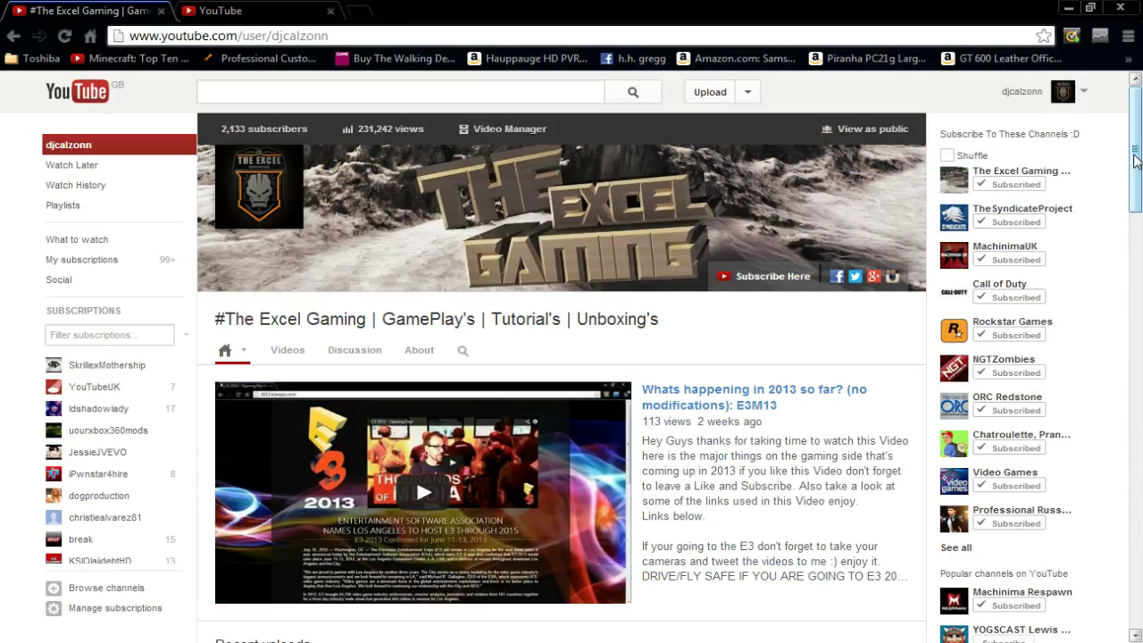
scroll(1135, 159, down, 6)
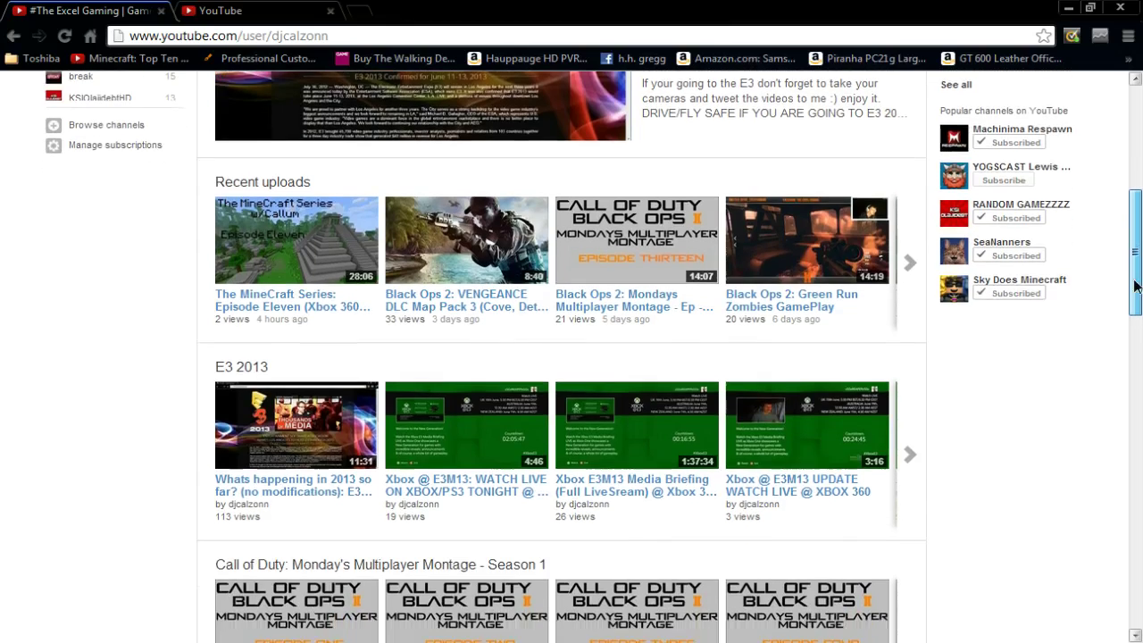
scroll(1136, 243, up, 6)
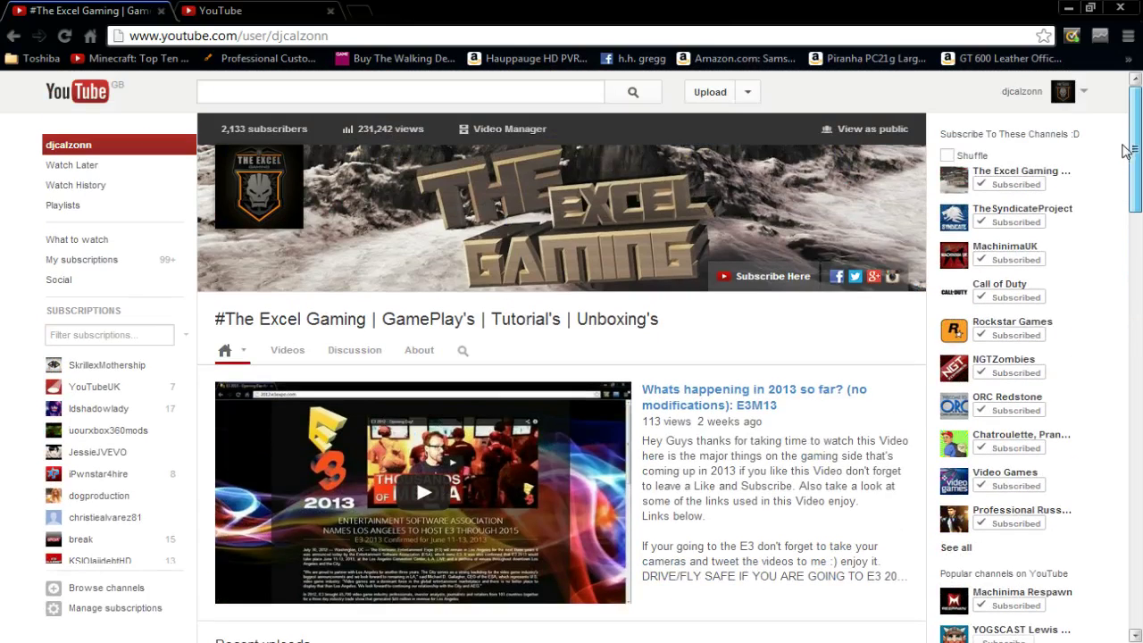
drag(1138, 128, 1132, 164)
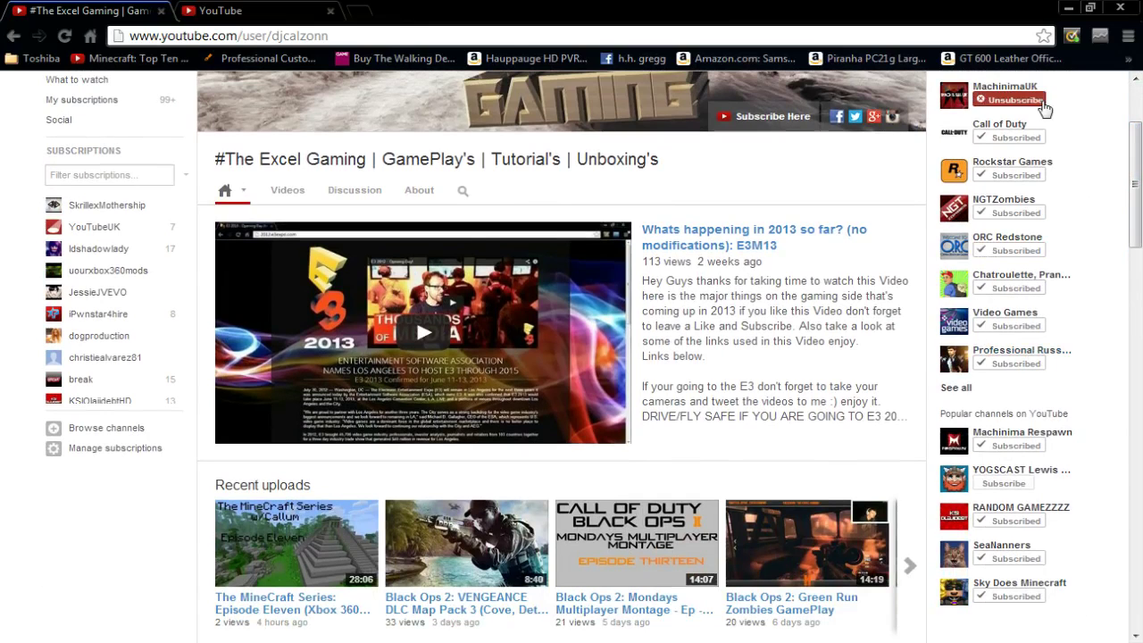
drag(1140, 169, 1139, 122)
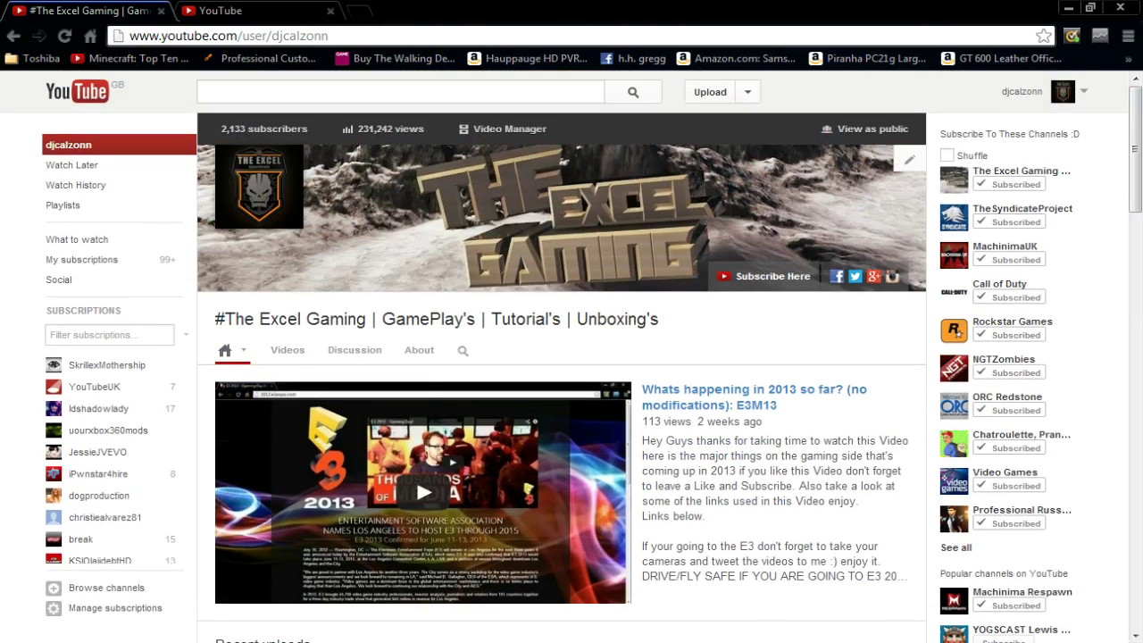
Step: Browse the channel's Videos tab uploads and dismiss the Norton performance alert
click(288, 353)
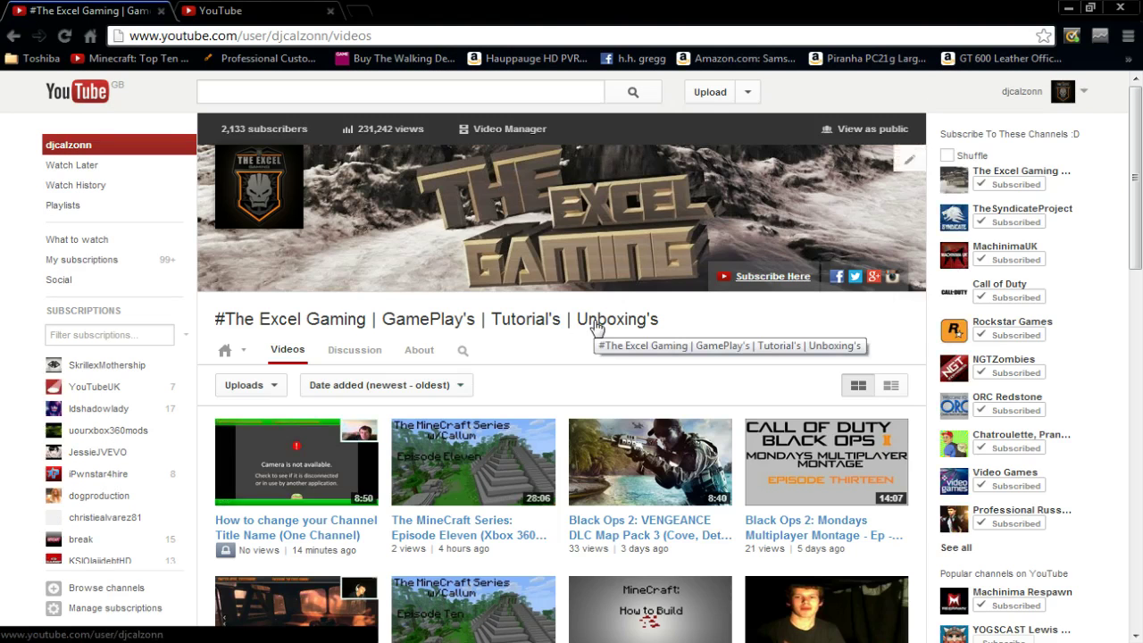
drag(1136, 181, 1132, 339)
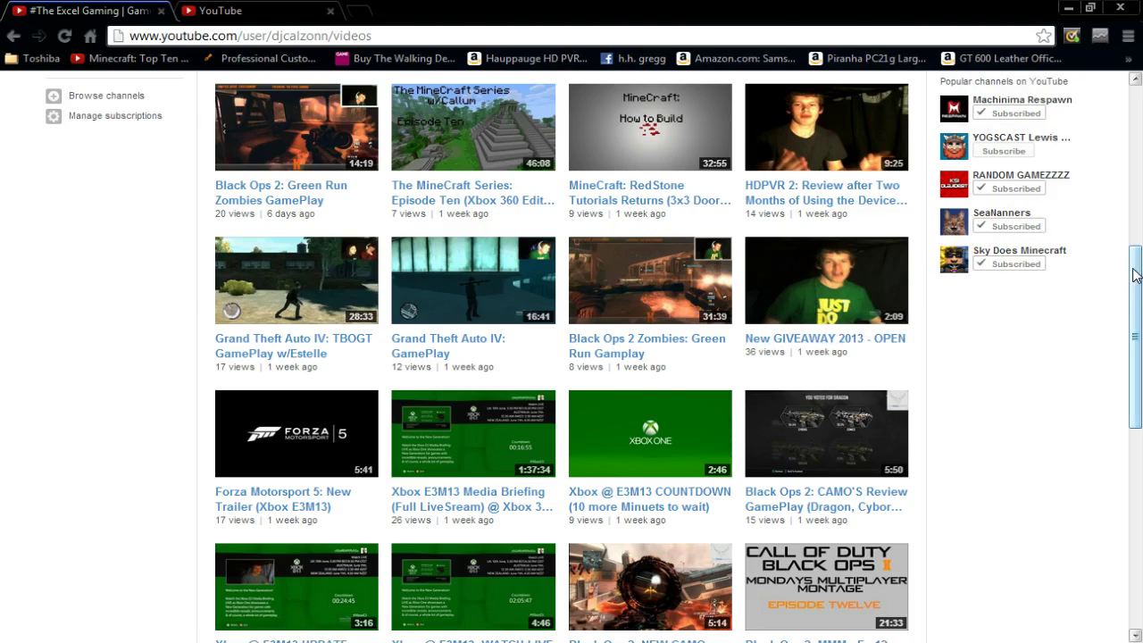
drag(1136, 275, 1121, 345)
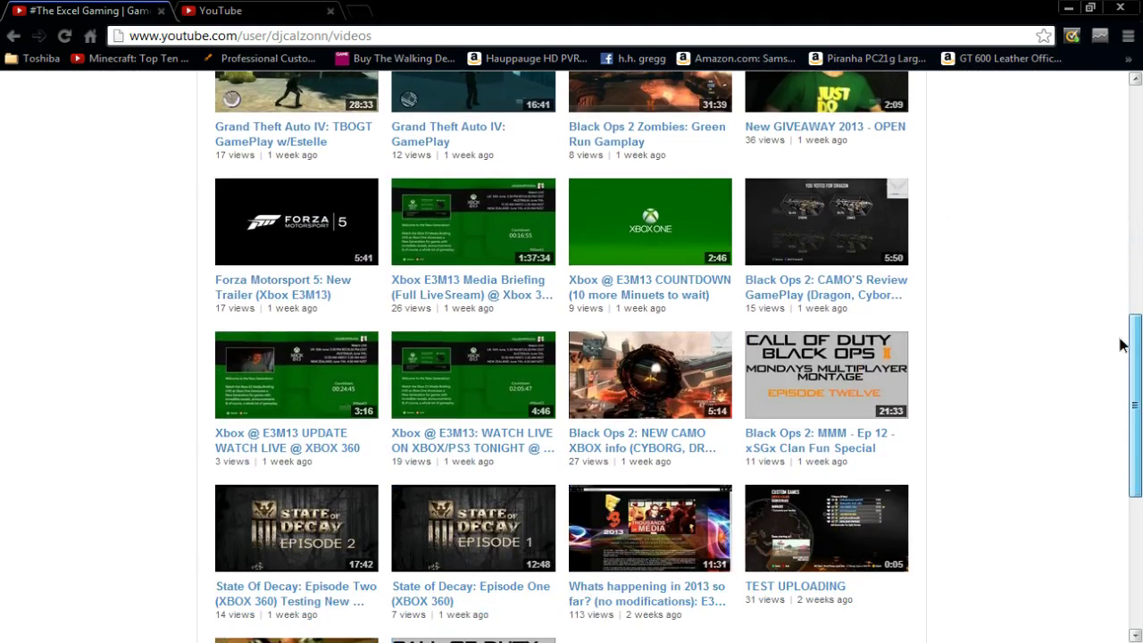
mouse_move(1123, 345)
mouse_down()
mouse_move(1121, 334)
mouse_move(1123, 343)
mouse_up()
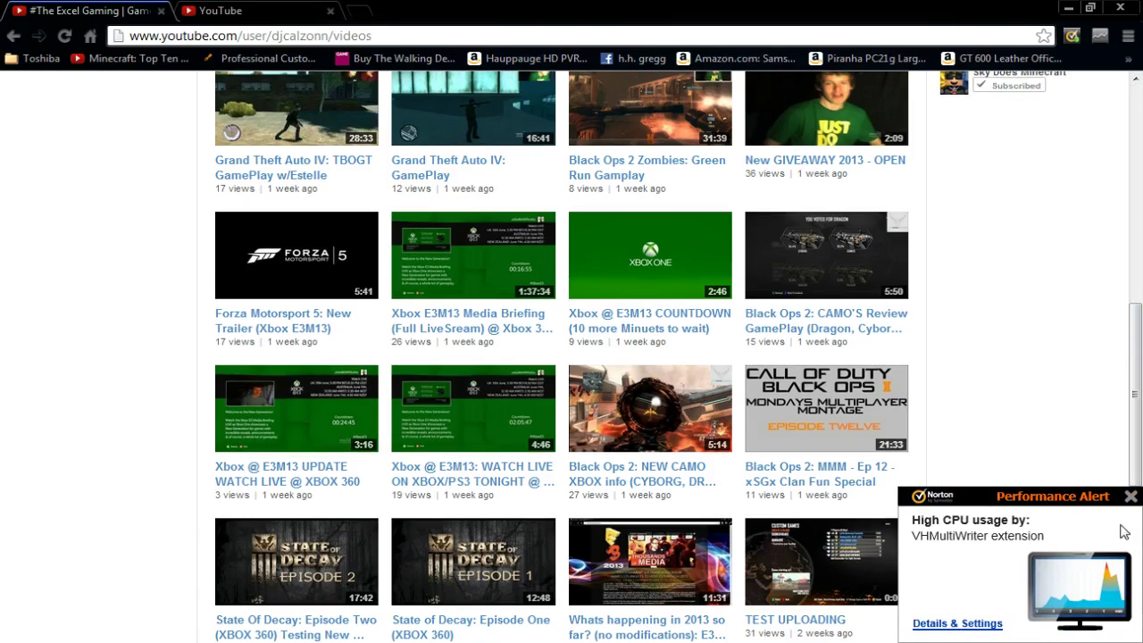
click(1130, 497)
scroll(1134, 447, up, 1)
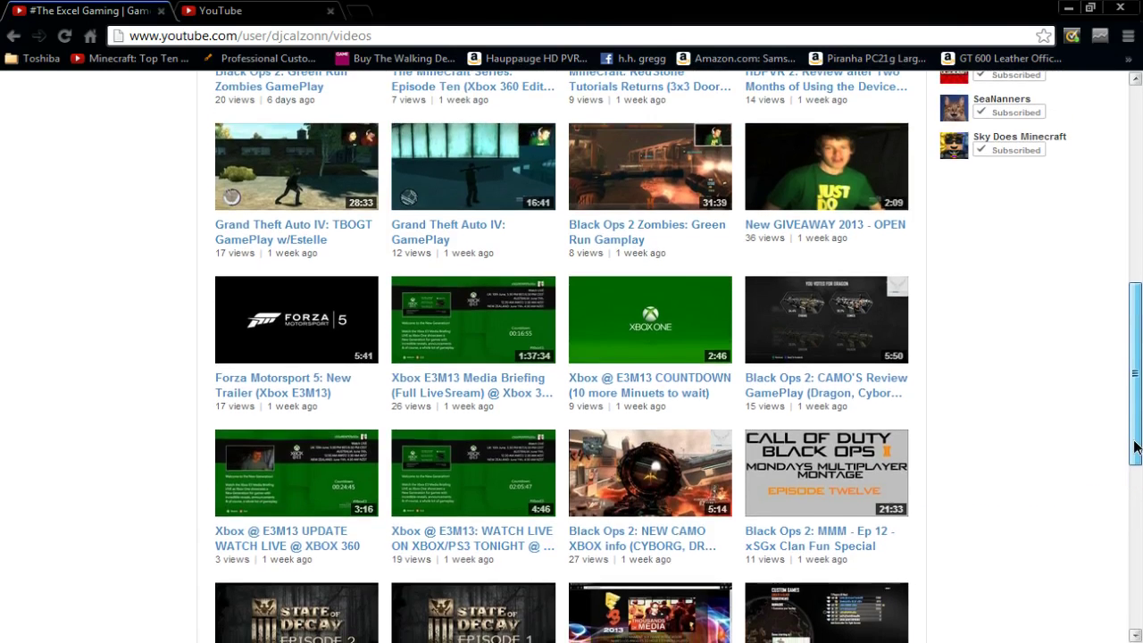
scroll(1134, 444, up, 2)
scroll(1134, 443, up, 5)
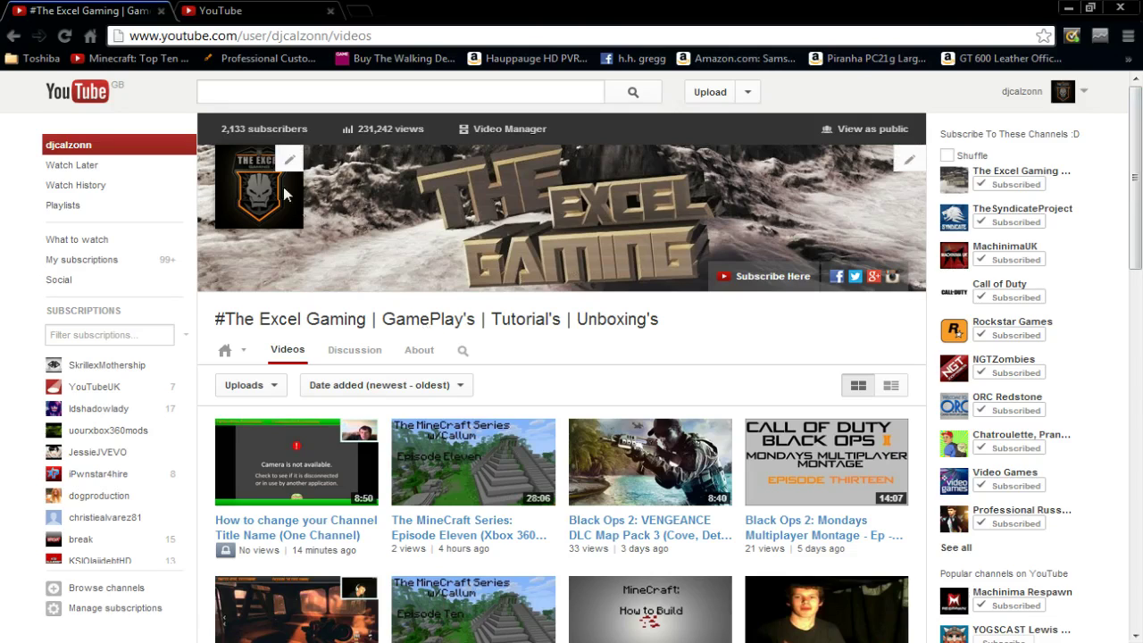
Step: Return to the channel home page and scroll through it past the featured E3 2013 video
click(255, 323)
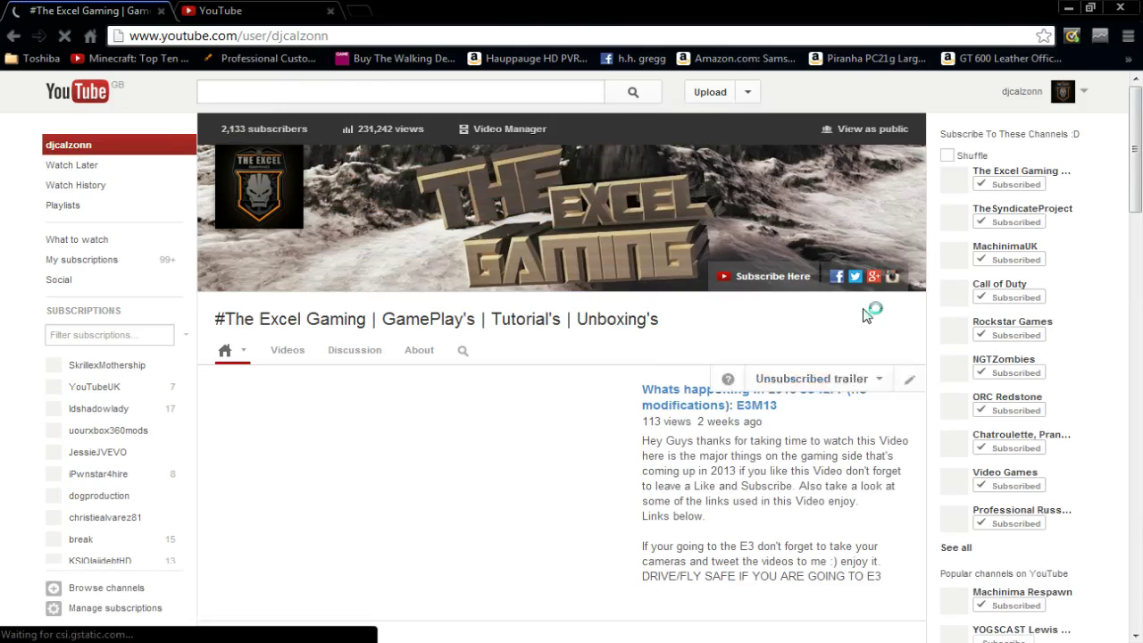
drag(1135, 135, 1137, 172)
scroll(1130, 242, down, 1)
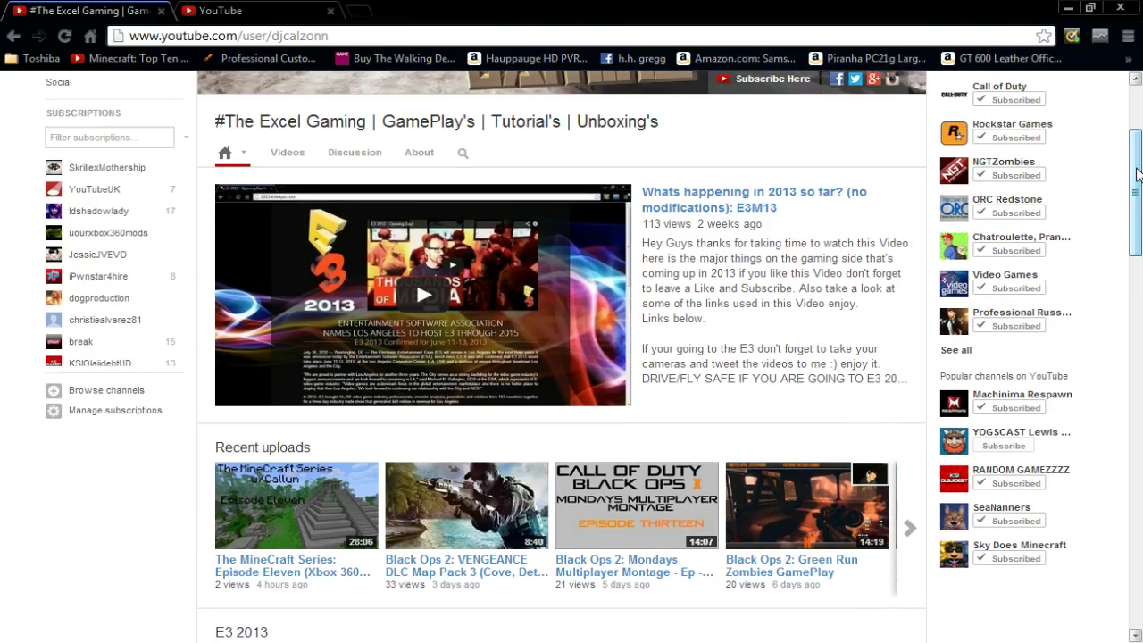
drag(1137, 174, 1135, 142)
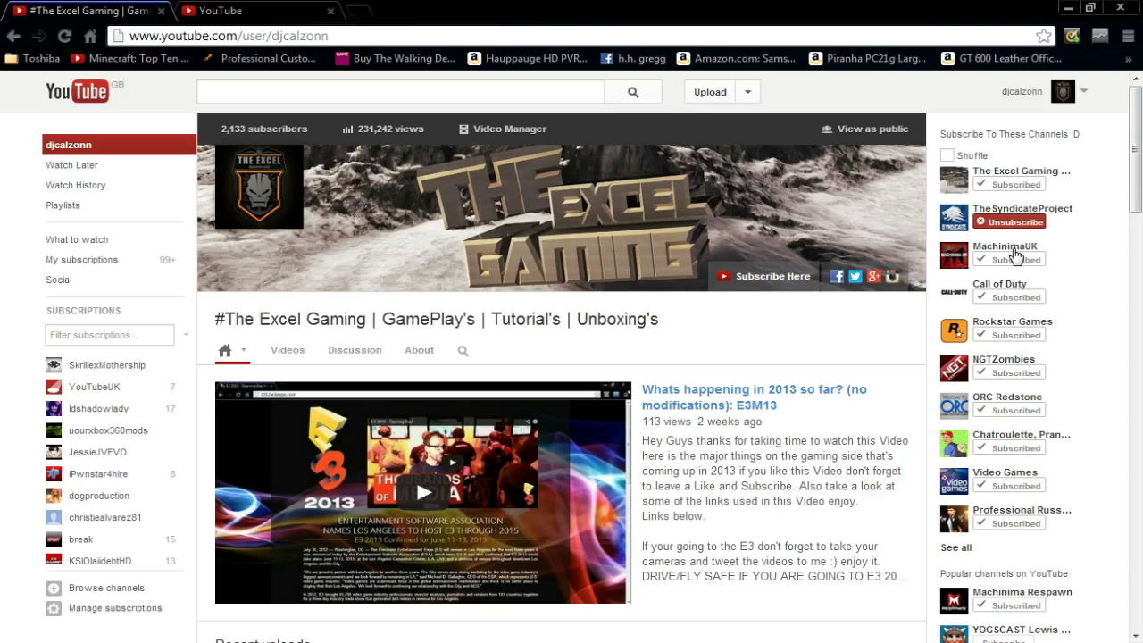
mouse_move(1133, 150)
mouse_down()
mouse_move(1138, 339)
mouse_move(1138, 157)
mouse_up()
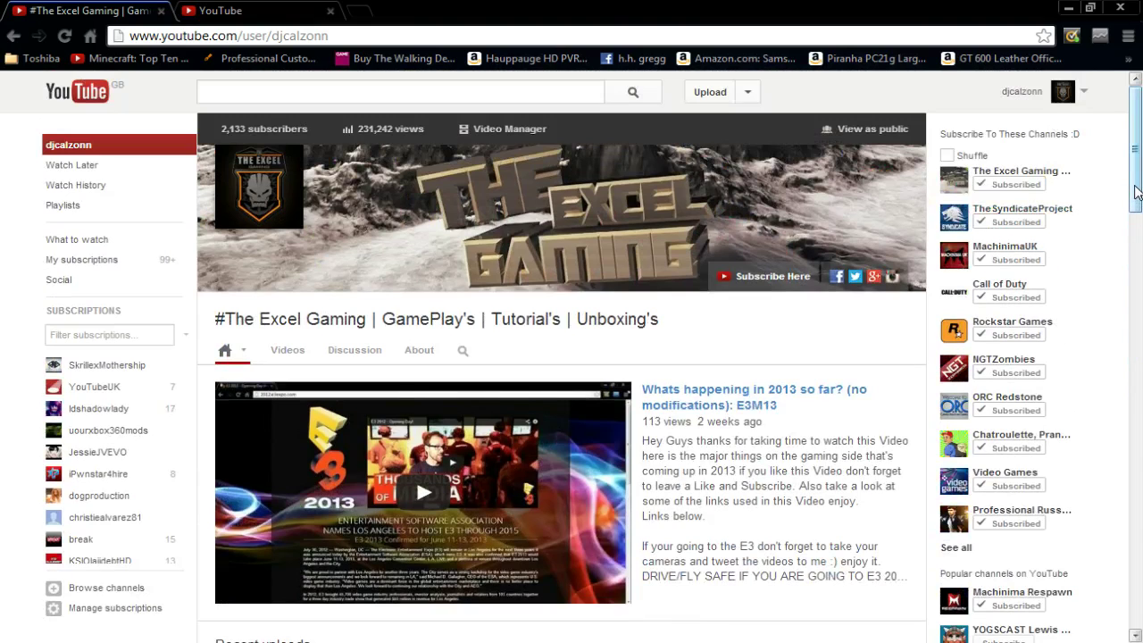
drag(1135, 192, 1139, 122)
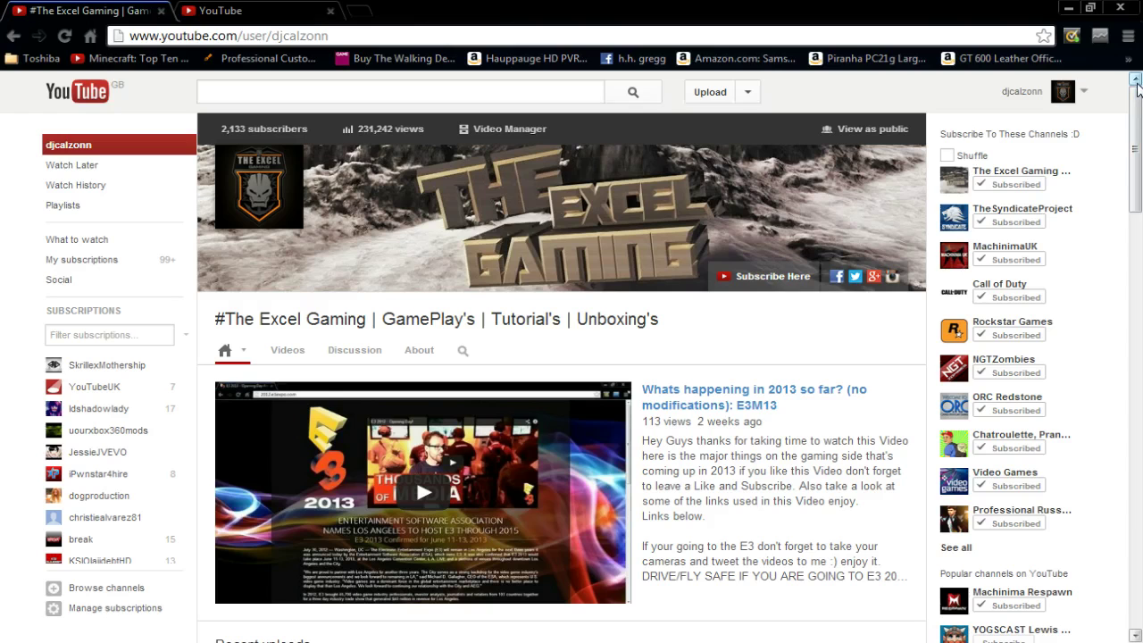
mouse_move(1136, 122)
mouse_down()
mouse_move(1138, 150)
mouse_move(1138, 122)
mouse_up()
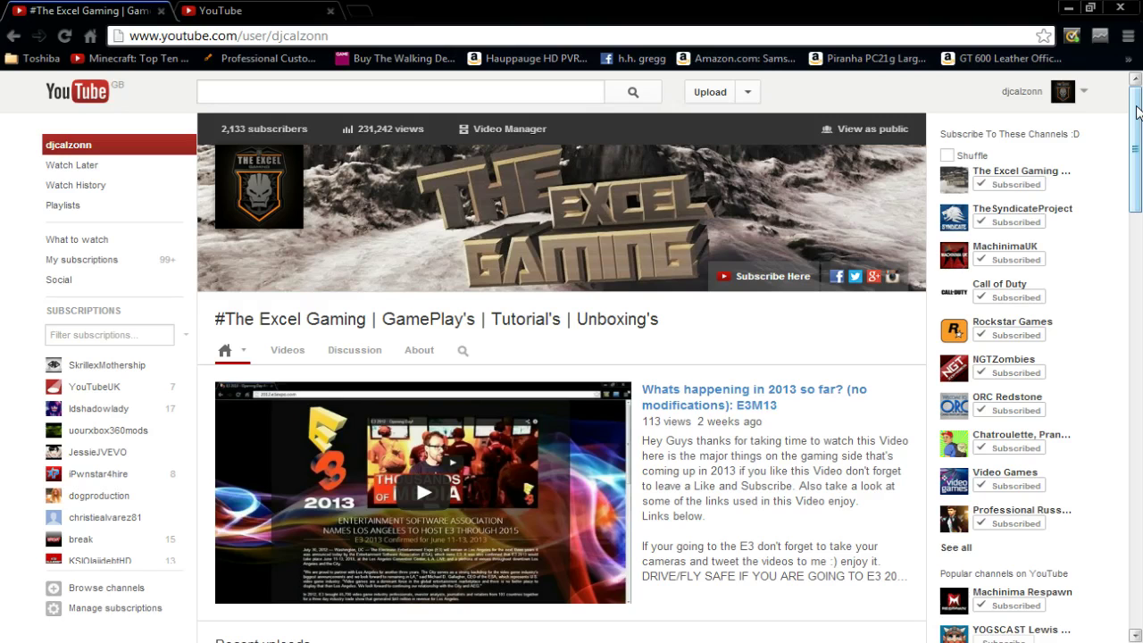
drag(1139, 154, 1137, 103)
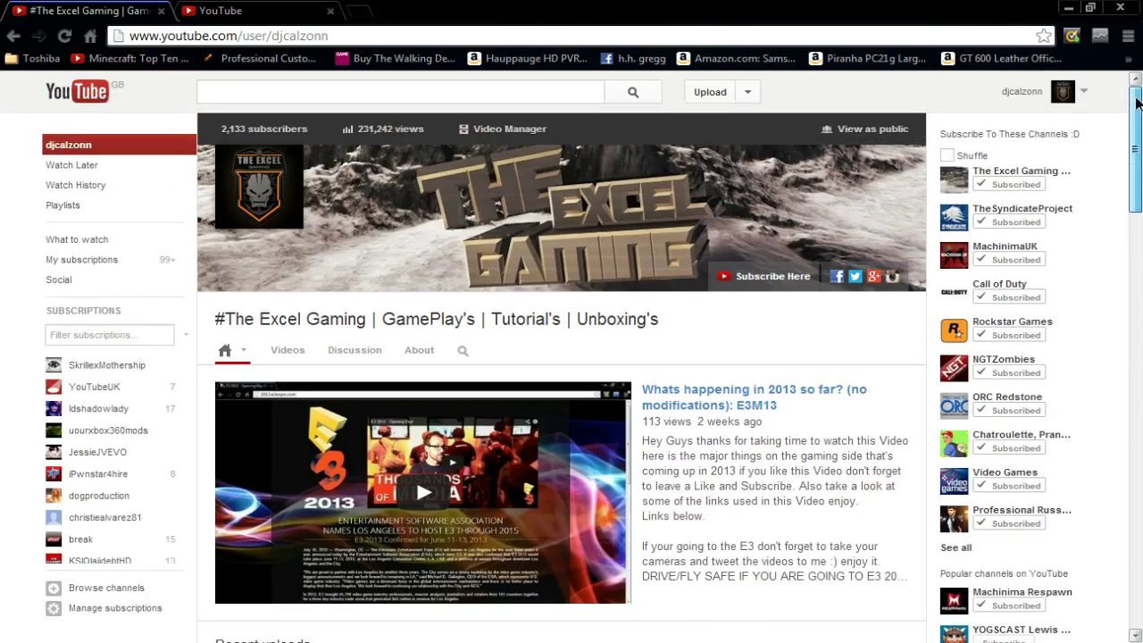